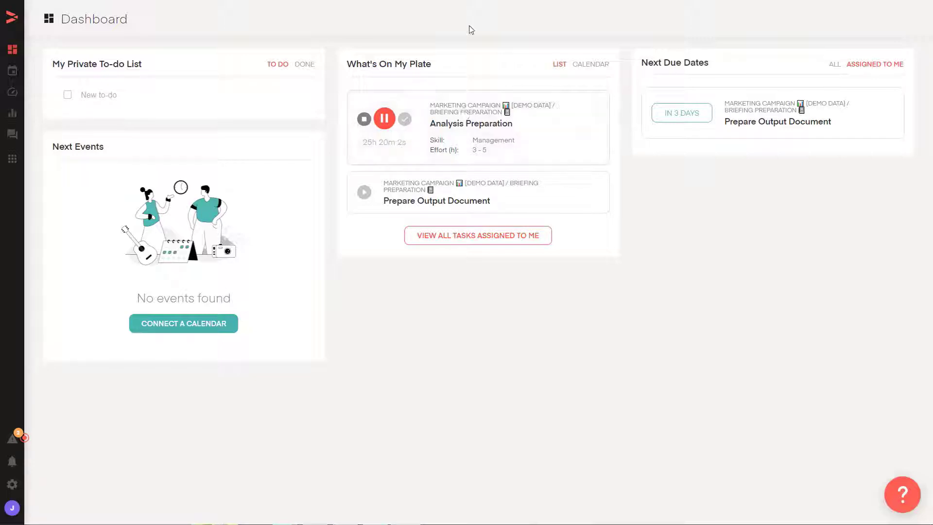
Open the Analysis Preparation task and review its description, files, time worked and comments, closing the details when finished
{"action": "left_click", "coordinate": [468, 115]}
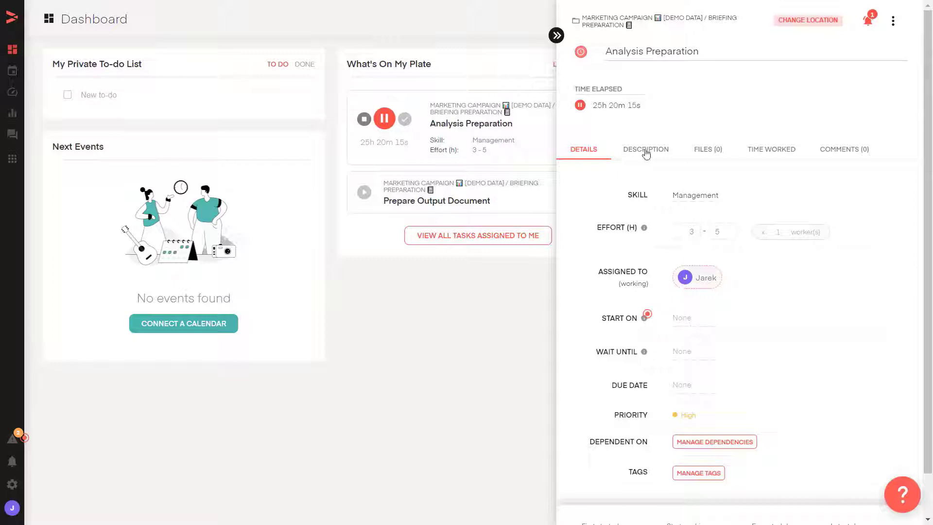
{"action": "left_click", "coordinate": [646, 151]}
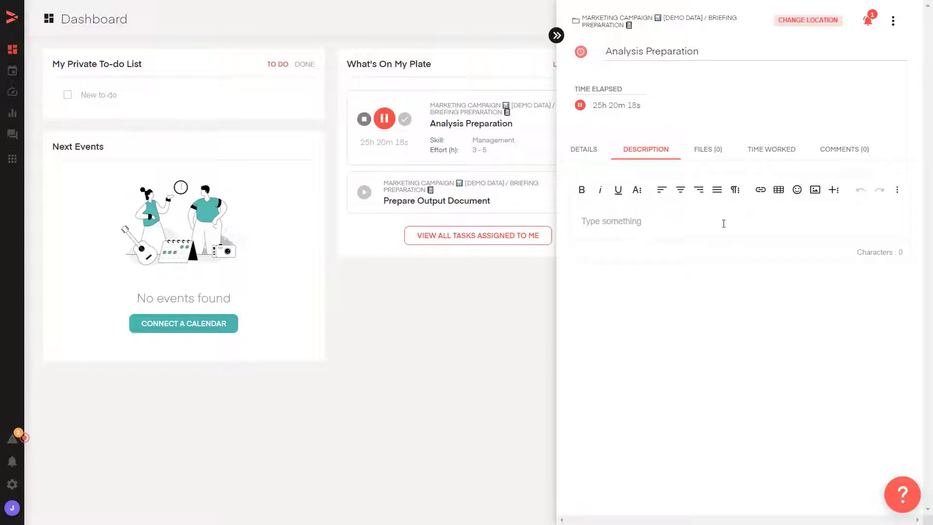
{"action": "left_click", "coordinate": [709, 151]}
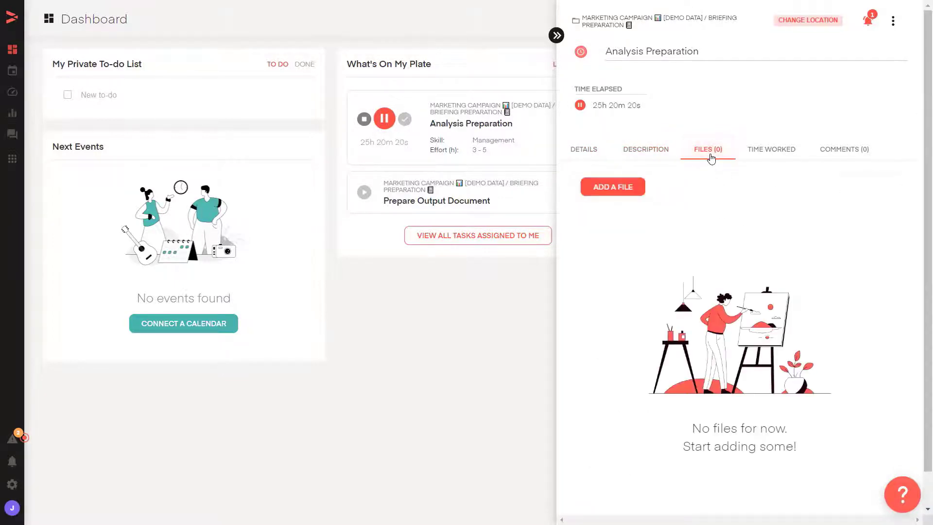
{"action": "left_click", "coordinate": [765, 151]}
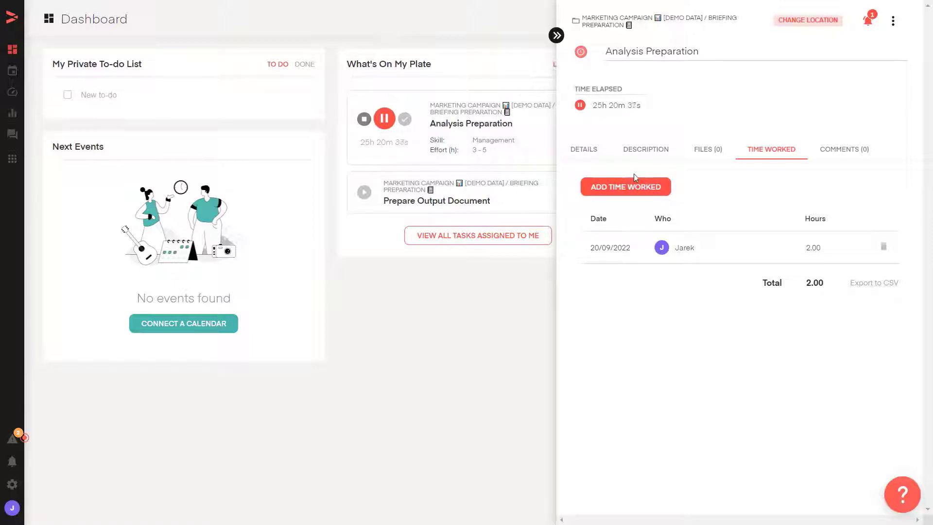
{"action": "left_click", "coordinate": [850, 154]}
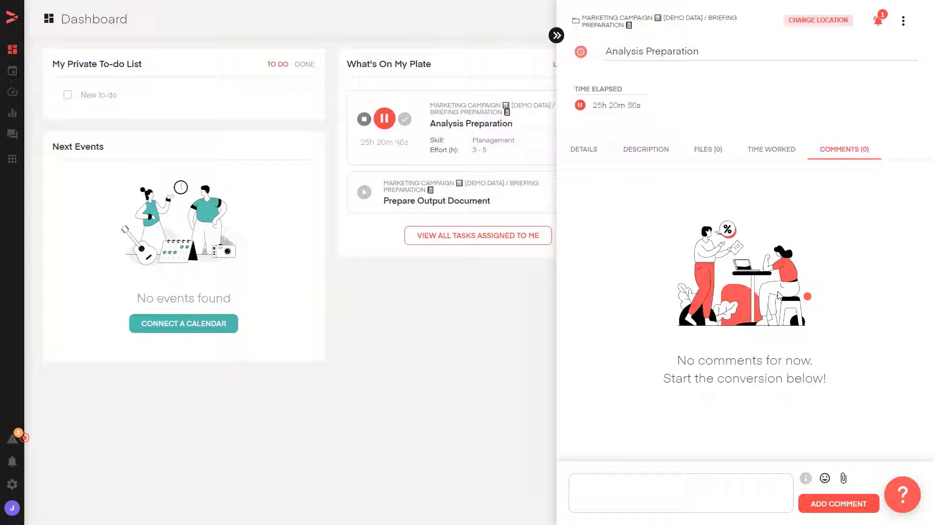
{"action": "left_click", "coordinate": [556, 35]}
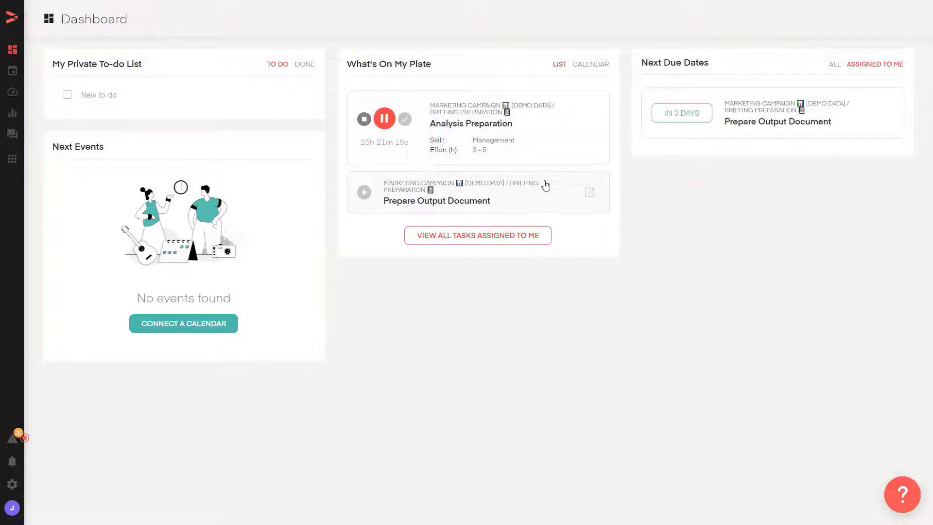
Show What's On My Plate as a calendar and open the Marketing Campaign project
{"action": "left_click", "coordinate": [595, 68]}
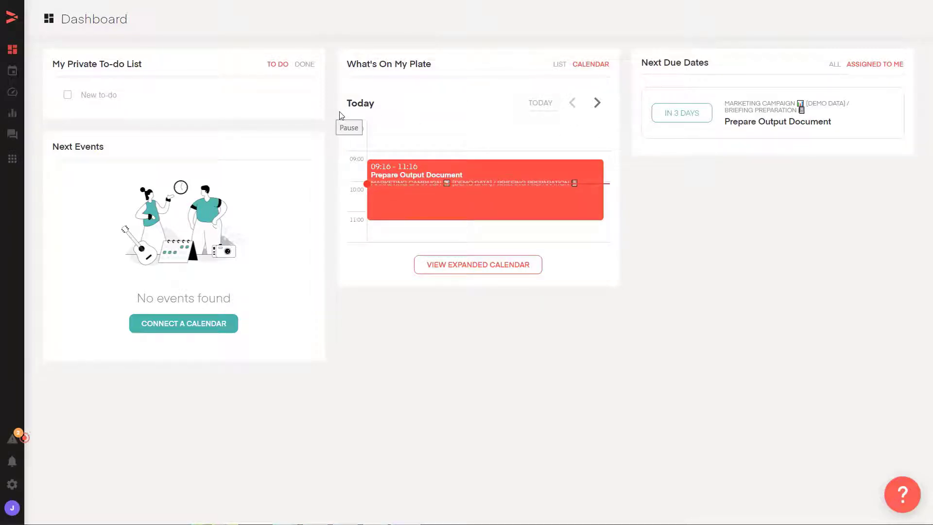
{"action": "mouse_move", "coordinate": [7, 199]}
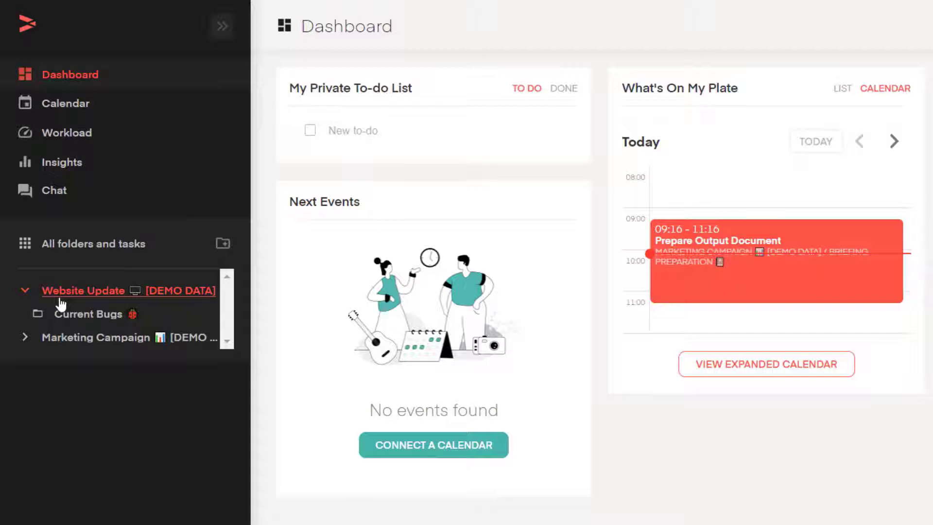
{"action": "left_click", "coordinate": [62, 346]}
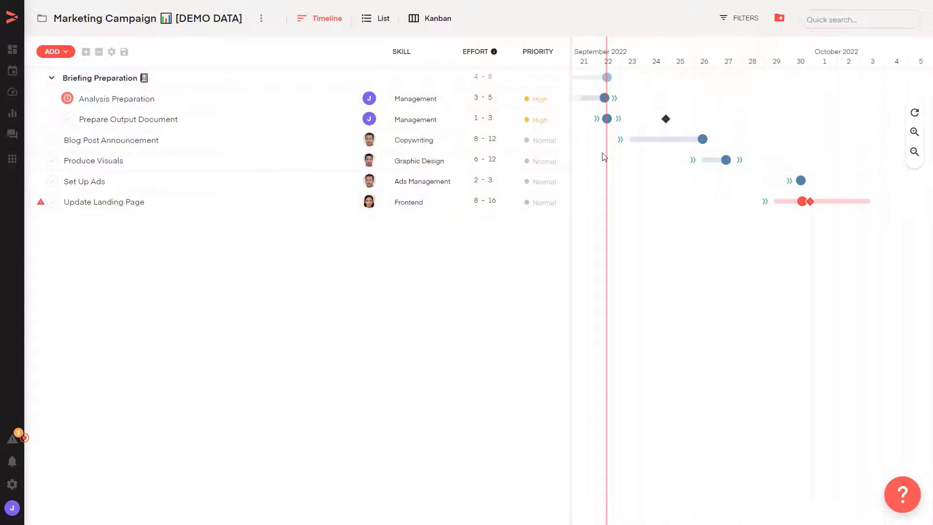
Widen the Marketing Campaign timeline area and examine the scheduled bars and dependencies of its tasks
{"action": "left_click_drag", "start_coordinate": [568, 115], "coordinate": [457, 124]}
{"action": "mouse_move", "coordinate": [502, 101]}
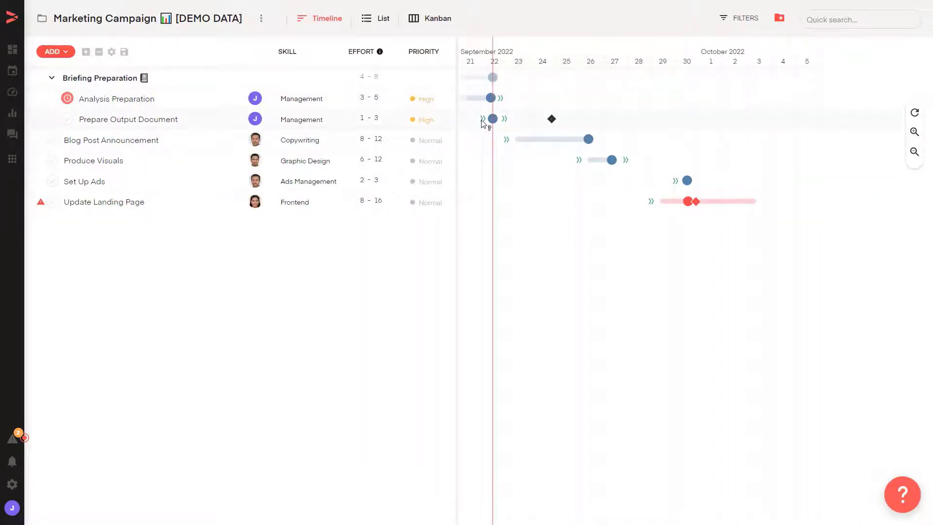
{"action": "mouse_move", "coordinate": [482, 121]}
{"action": "mouse_move", "coordinate": [627, 161]}
Start a new task named "Preparing data" in the Marketing Campaign and select the Copywriting skill for it
{"action": "left_click", "coordinate": [68, 57]}
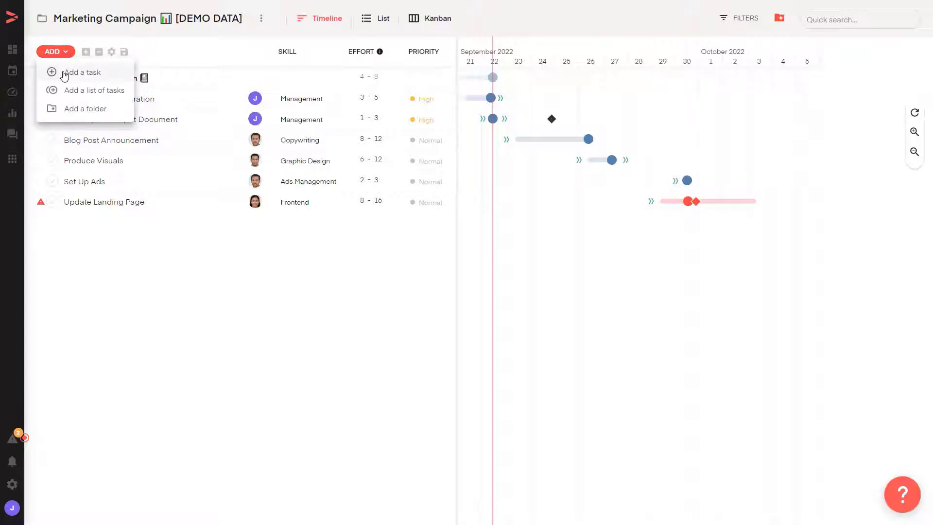
{"action": "left_click", "coordinate": [64, 73]}
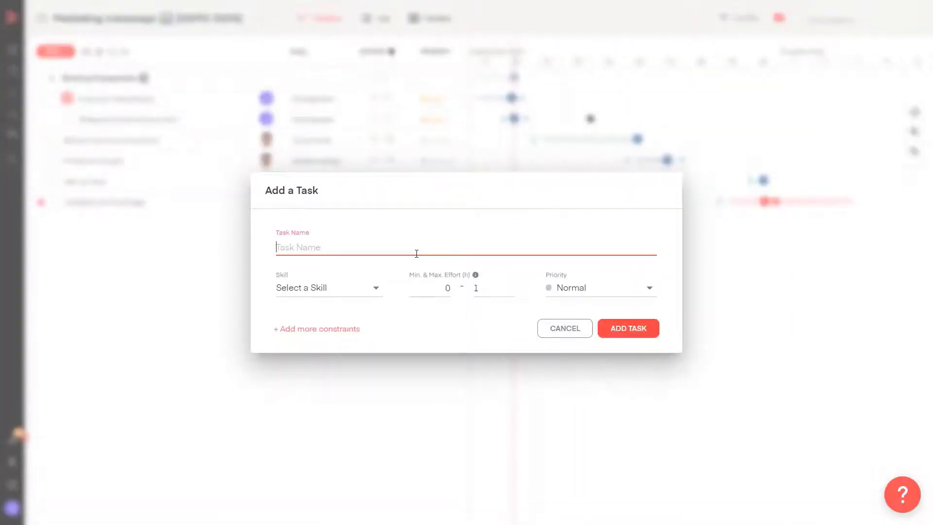
{"action": "type", "text": "Preparing data"}
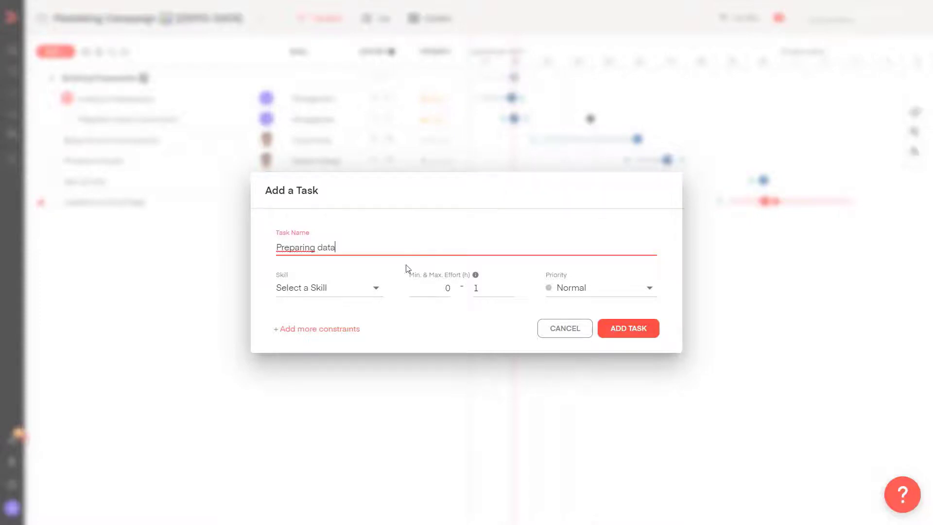
{"action": "left_click", "coordinate": [363, 296]}
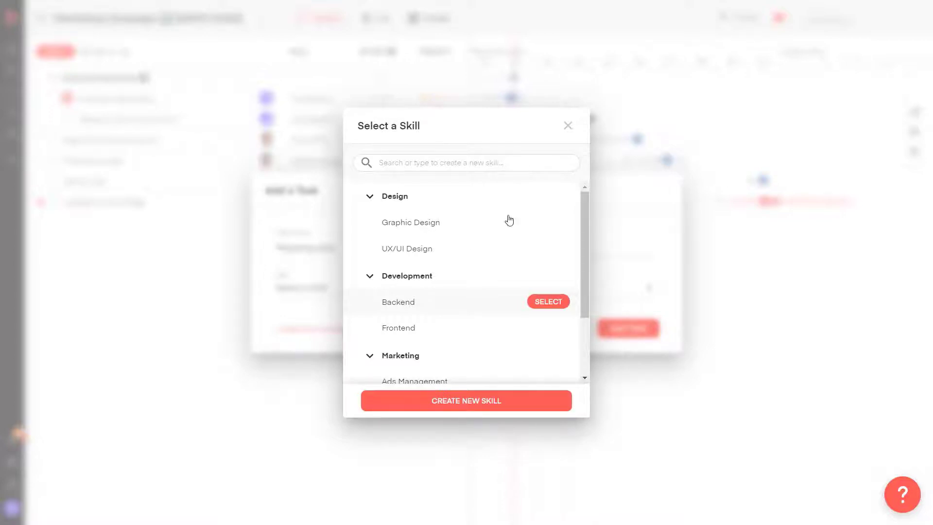
{"action": "left_click_drag", "start_coordinate": [587, 229], "coordinate": [591, 266]}
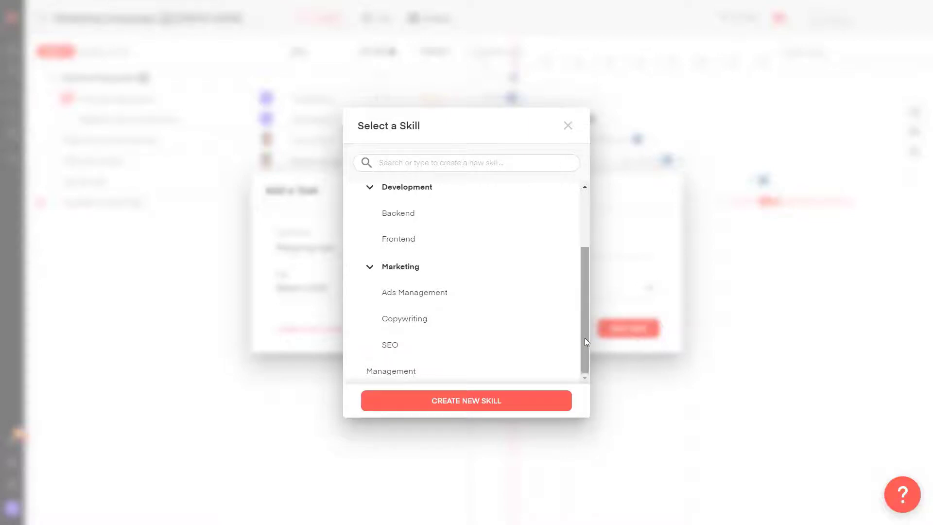
{"action": "left_click", "coordinate": [407, 325]}
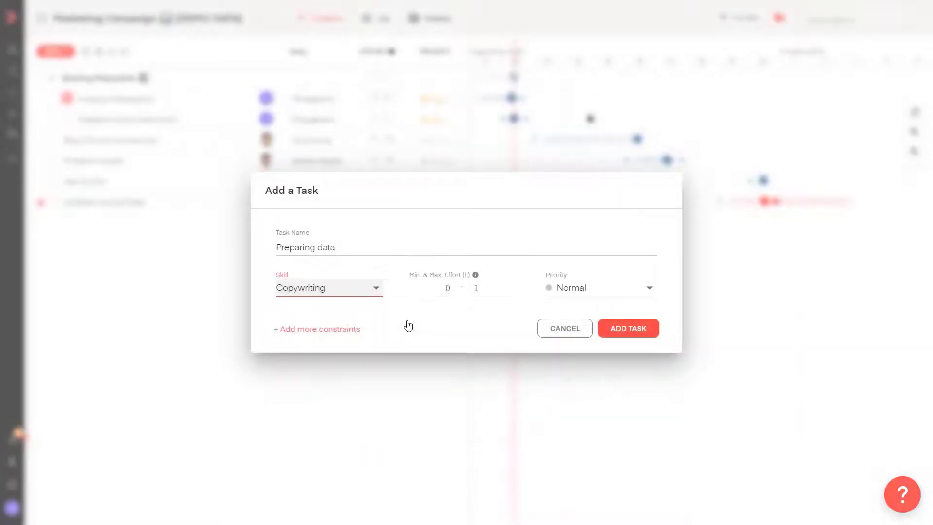
Set the new task's effort to a minimum of 8 and a maximum of 16 hours and show its additional constraints
{"action": "left_click", "coordinate": [443, 288]}
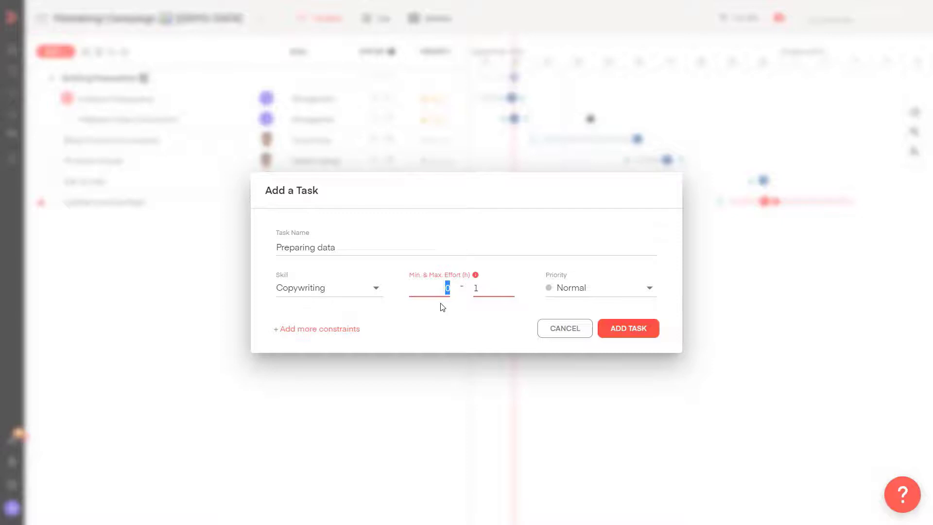
{"action": "type", "text": "8"}
{"action": "left_click", "coordinate": [476, 288]}
{"action": "type", "text": "16"}
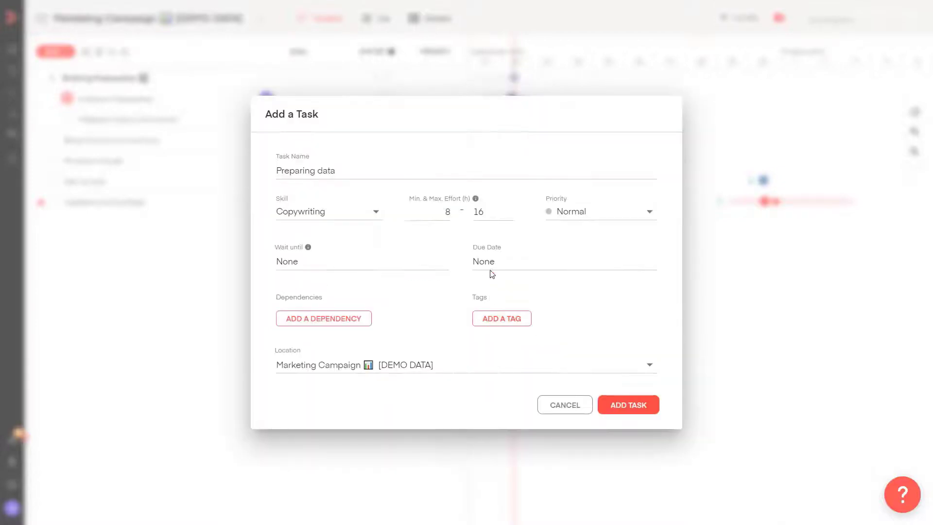
Try a maximum effort of 8 hours for the new task and set it back to 16 hours
{"action": "left_click", "coordinate": [476, 212]}
{"action": "type", "text": "8"}
{"action": "left_click", "coordinate": [530, 162]}
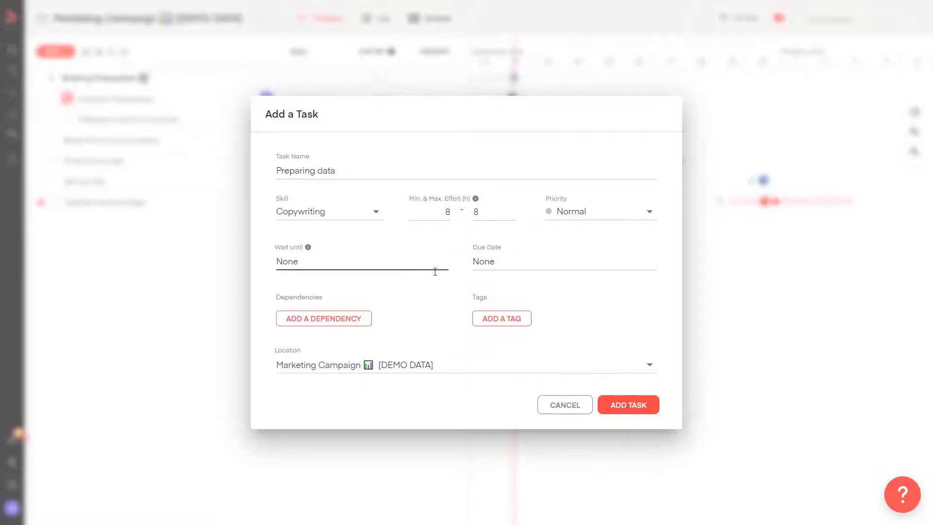
{"action": "left_click_drag", "start_coordinate": [489, 212], "coordinate": [467, 213]}
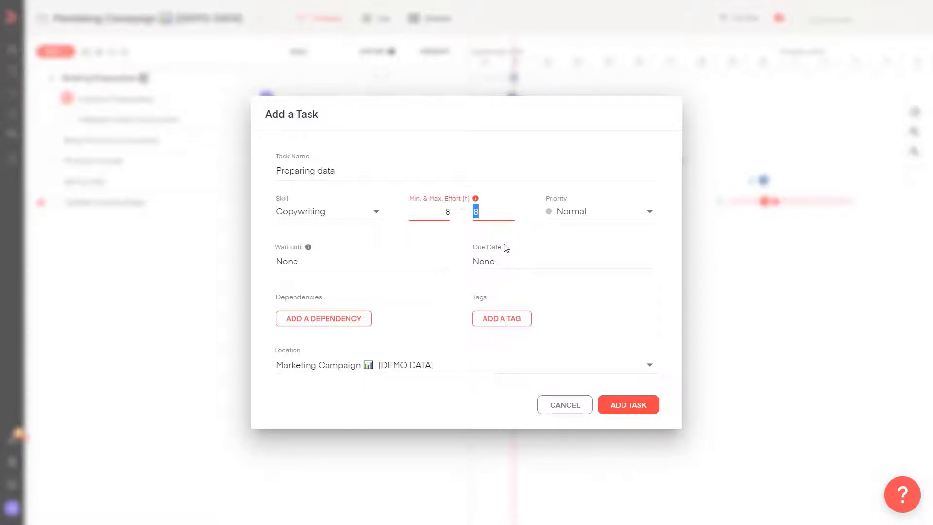
{"action": "type", "text": "16"}
{"action": "left_click", "coordinate": [529, 161]}
Add the Preparing data task to the campaign and move it to the end of the list, below Update Landing Page
{"action": "left_click", "coordinate": [627, 411]}
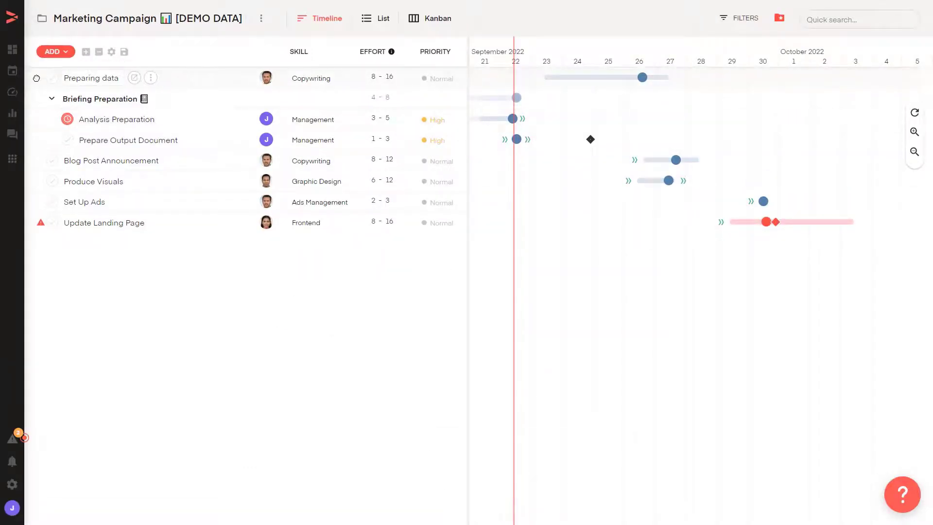
{"action": "left_click_drag", "start_coordinate": [36, 78], "coordinate": [46, 244]}
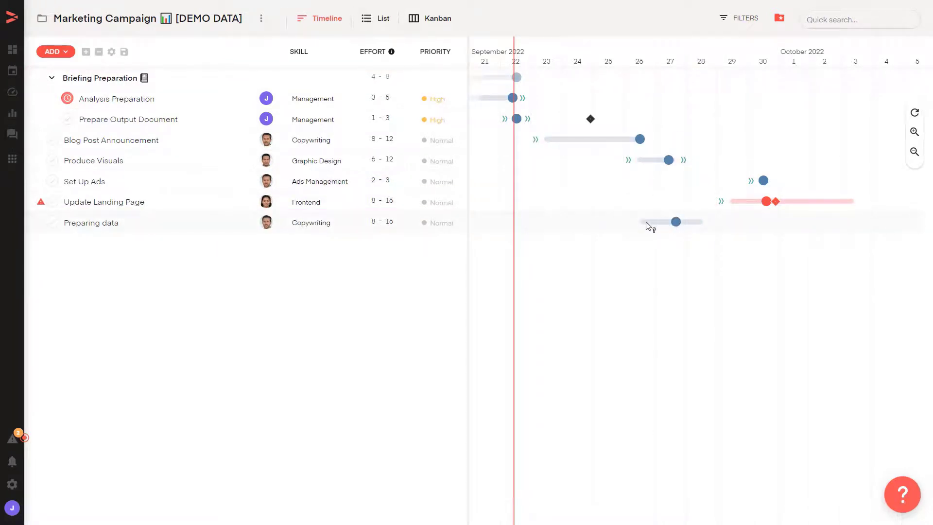
{"action": "mouse_move", "coordinate": [647, 223]}
Set the priority of the Preparing data task to Urgent and check the rescheduled bars in the timeline
{"action": "left_click", "coordinate": [447, 228]}
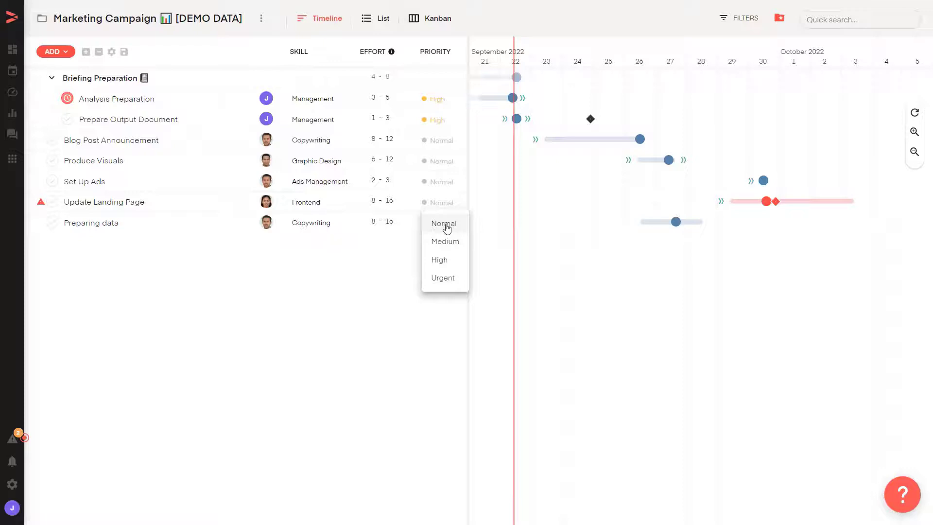
{"action": "left_click", "coordinate": [443, 279]}
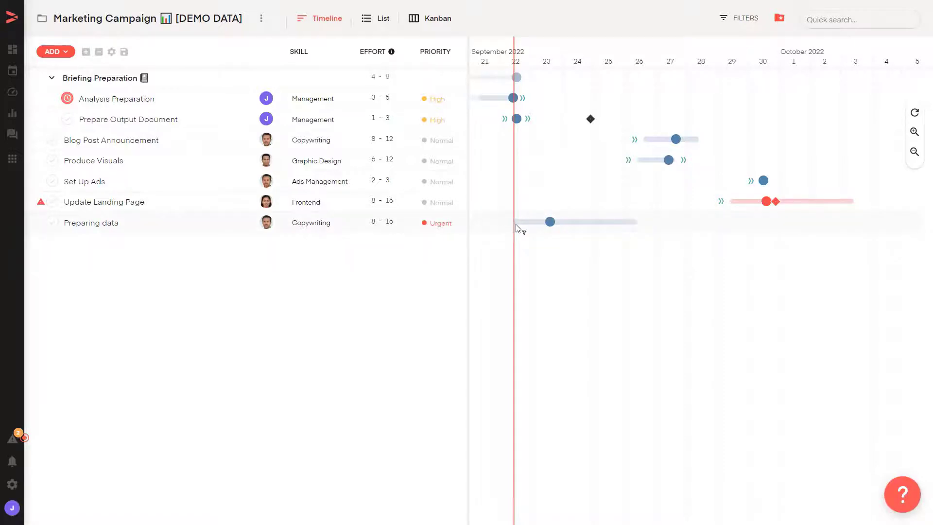
{"action": "mouse_move", "coordinate": [517, 227]}
{"action": "mouse_move", "coordinate": [669, 162]}
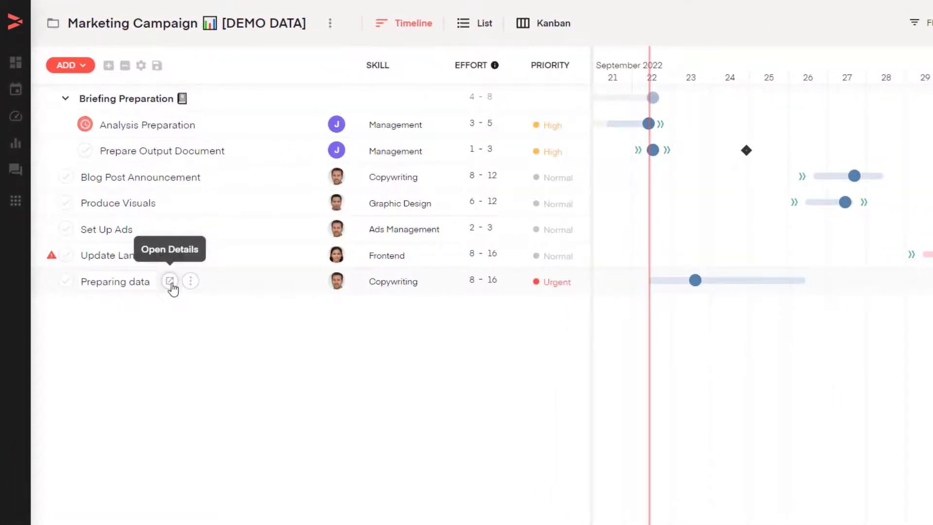
Open the Preparing data details, force-assign the team member with the J avatar, and close the details
{"action": "left_click", "coordinate": [170, 281]}
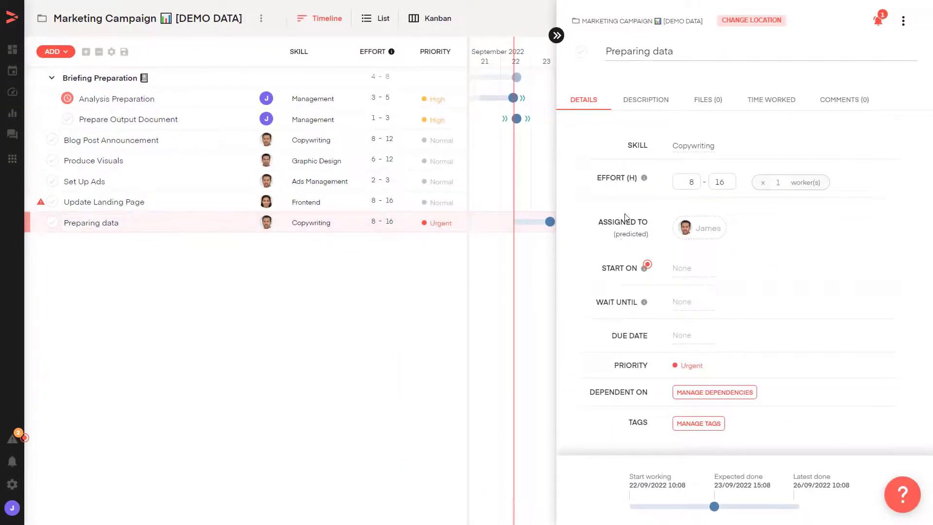
{"action": "left_click", "coordinate": [720, 238]}
{"action": "mouse_move", "coordinate": [421, 273]}
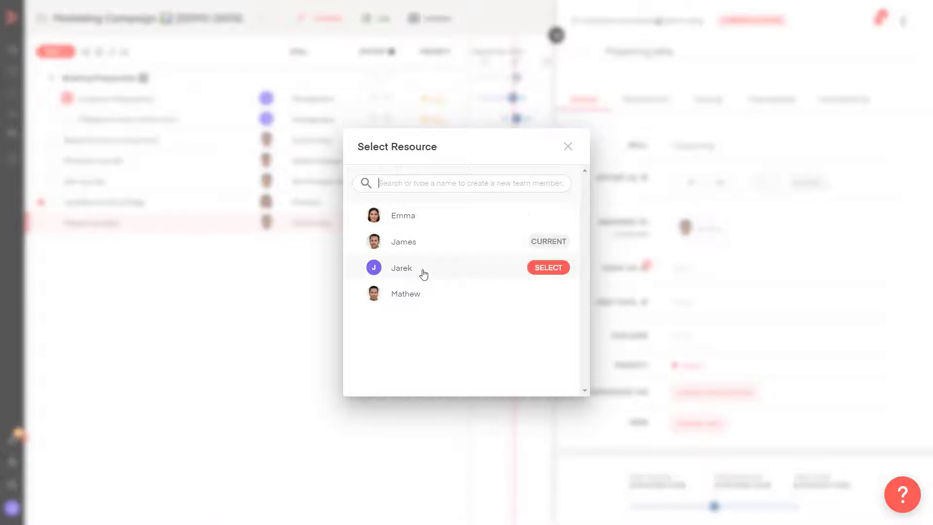
{"action": "left_click", "coordinate": [546, 268]}
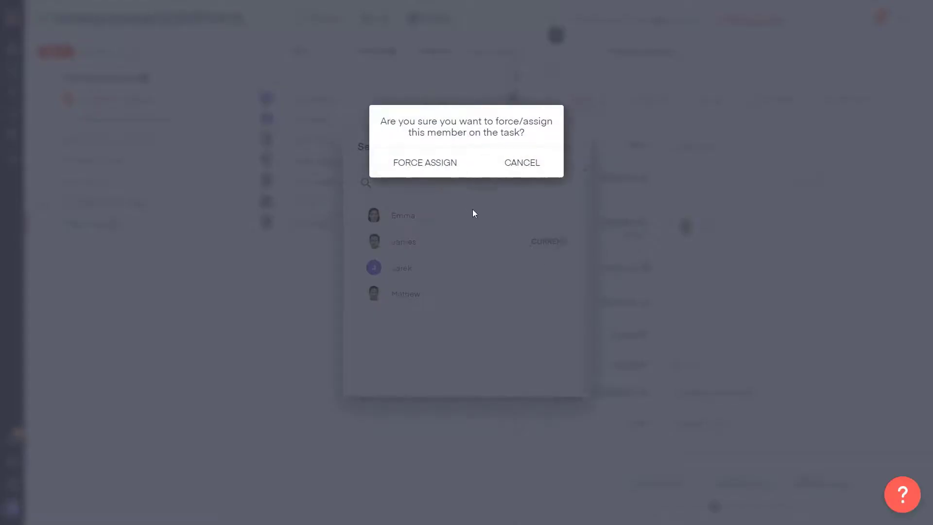
{"action": "left_click", "coordinate": [437, 168]}
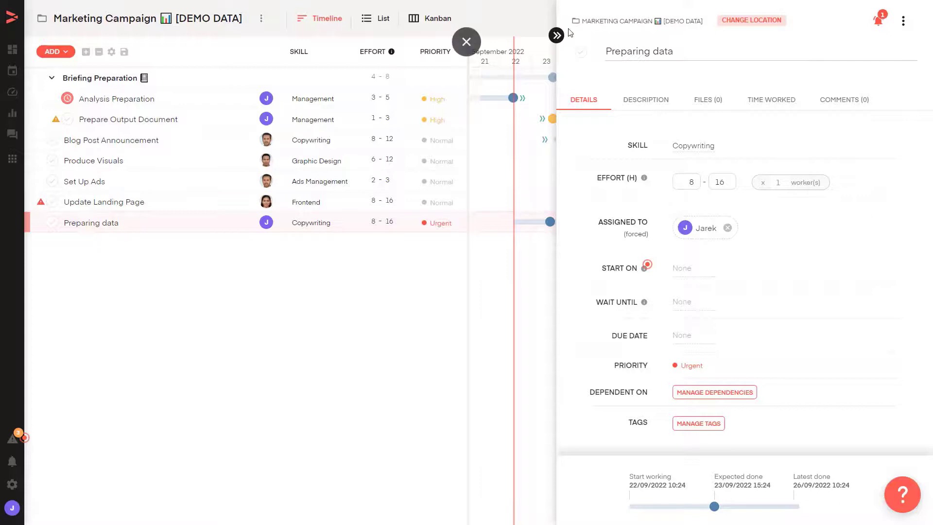
{"action": "left_click", "coordinate": [562, 40]}
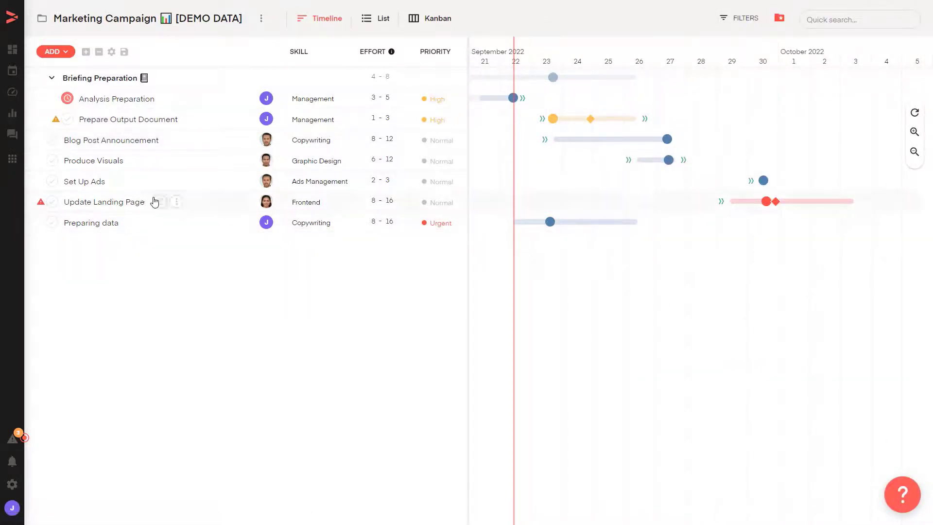
Remove the forced assignee from the Preparing data task and close its details
{"action": "mouse_move", "coordinate": [172, 224]}
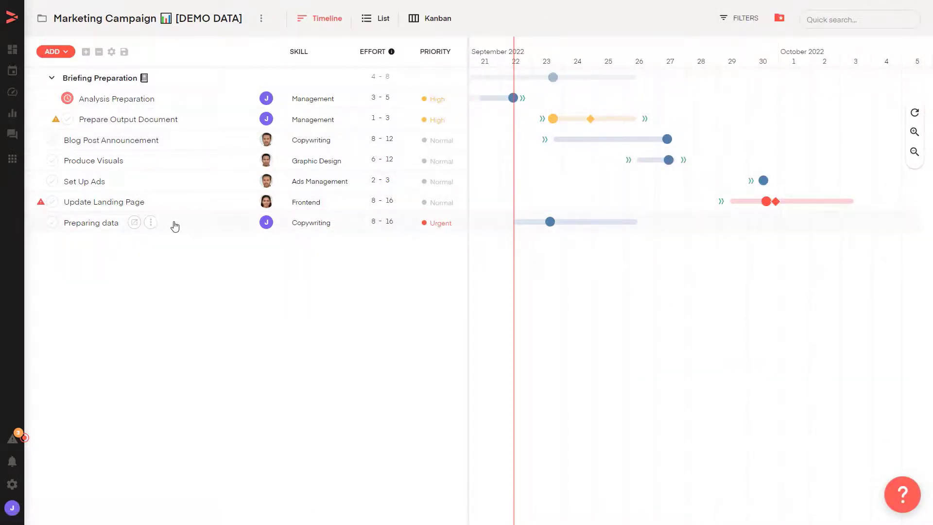
{"action": "left_click", "coordinate": [135, 223]}
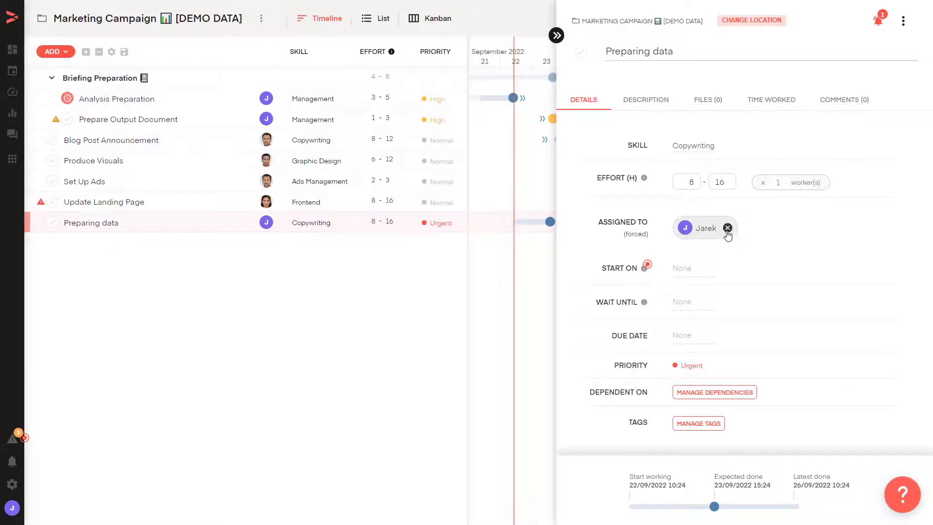
{"action": "left_click", "coordinate": [727, 228]}
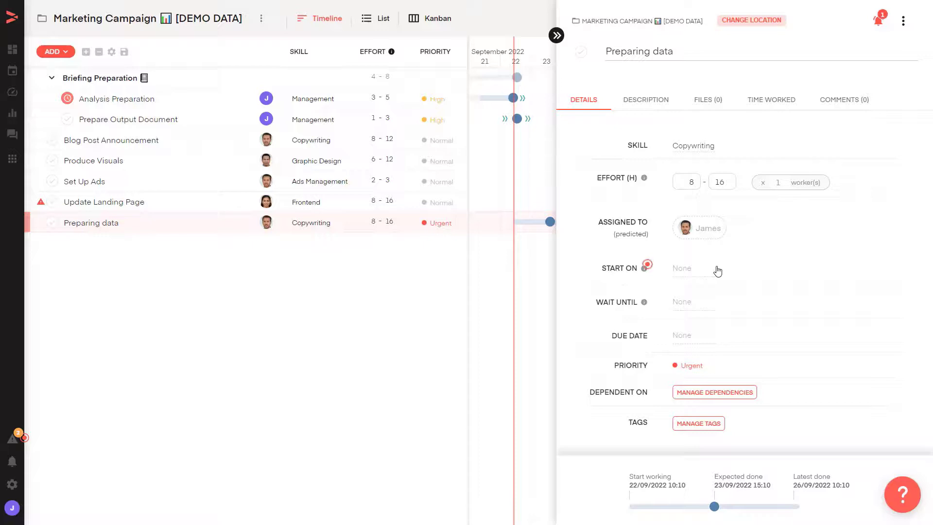
{"action": "left_click", "coordinate": [557, 36]}
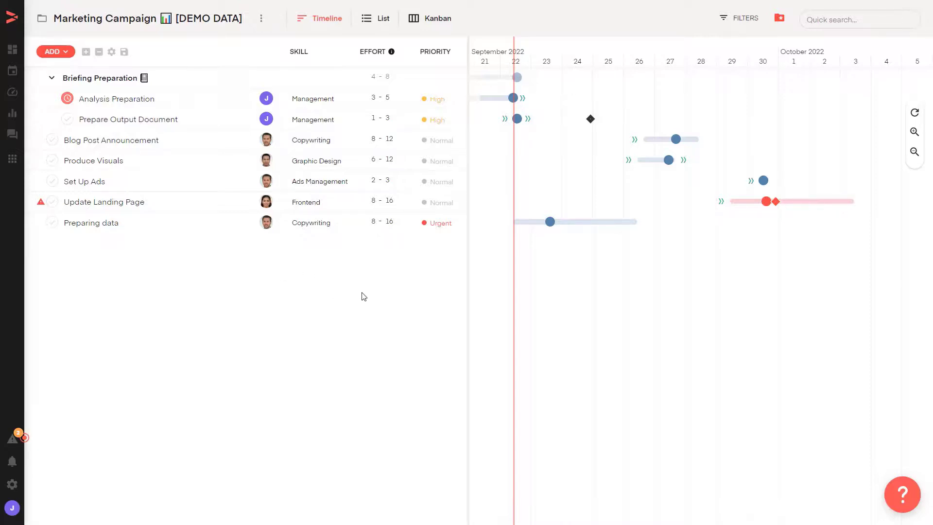
Widen the timeline area and examine the predicted start and finish dates of the Update Landing Page task
{"action": "left_click_drag", "start_coordinate": [468, 275], "coordinate": [399, 276]}
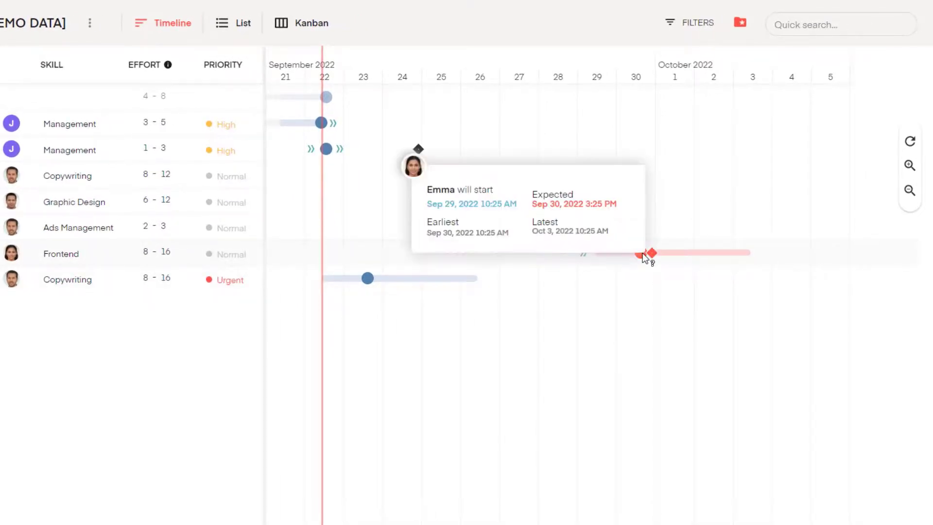
Review the due date and expected finish in the Update Landing Page details, close them, and check the task's due-date marker in the timeline
{"action": "mouse_move", "coordinate": [162, 210]}
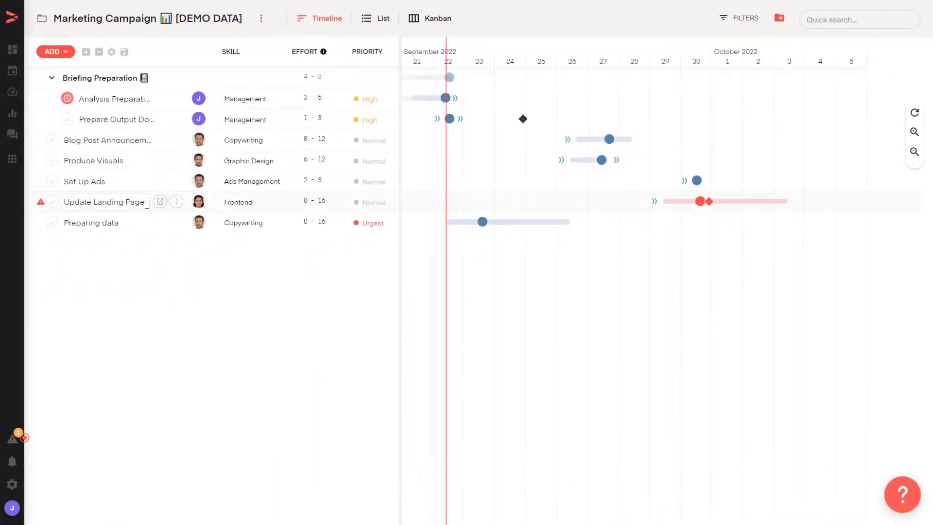
{"action": "left_click", "coordinate": [160, 203]}
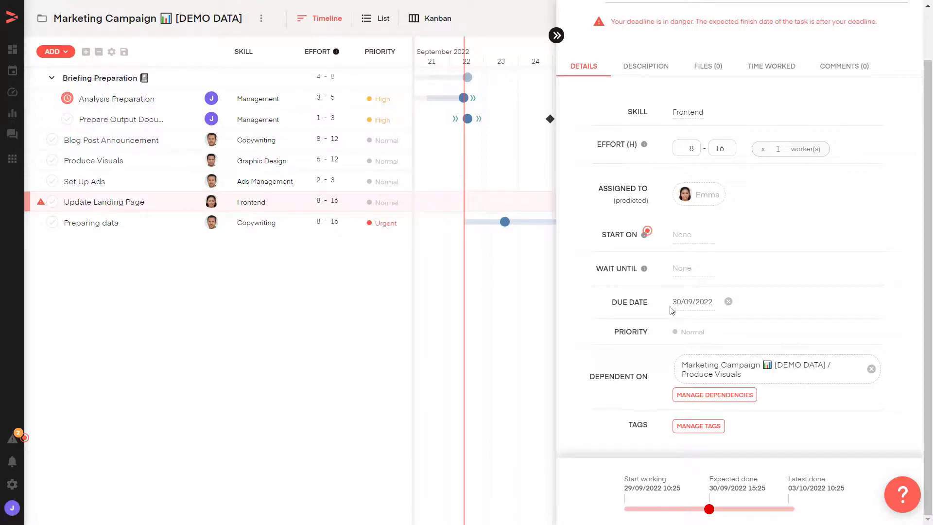
{"action": "left_click", "coordinate": [557, 35]}
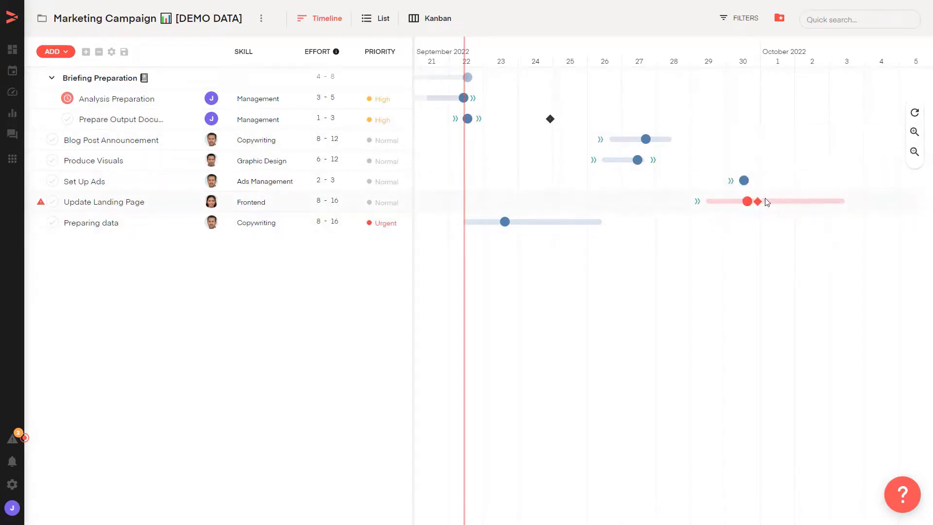
{"action": "mouse_move", "coordinate": [762, 204]}
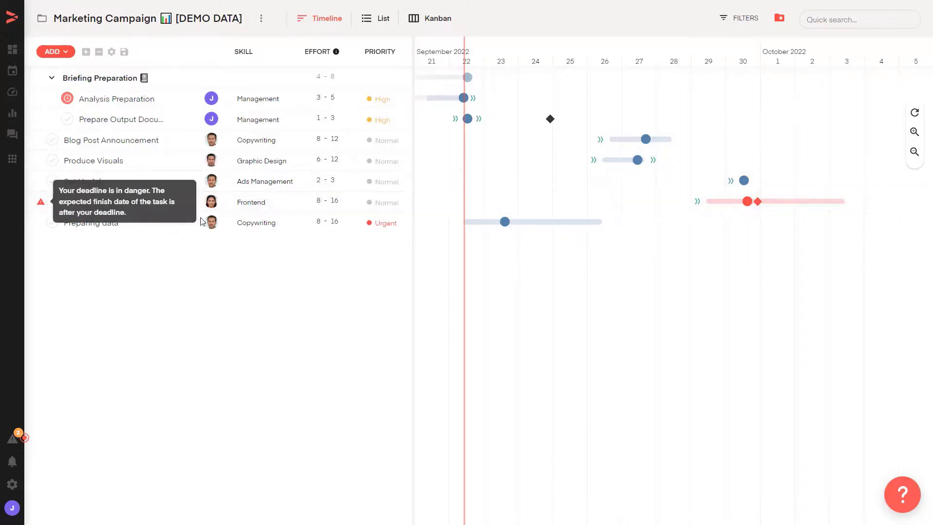
Reopen the Update Landing Page details to examine the deadline warning and task settings, and close them
{"action": "left_click", "coordinate": [161, 202]}
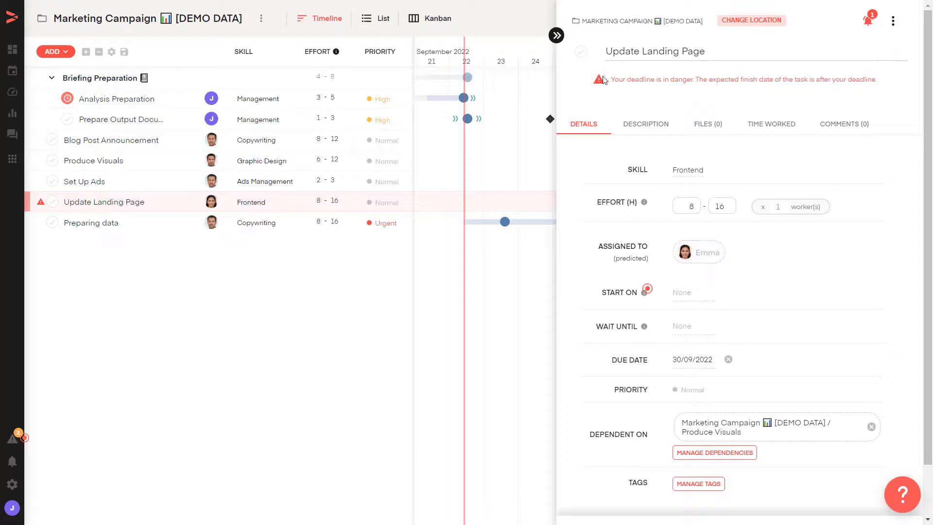
{"action": "left_click", "coordinate": [556, 35]}
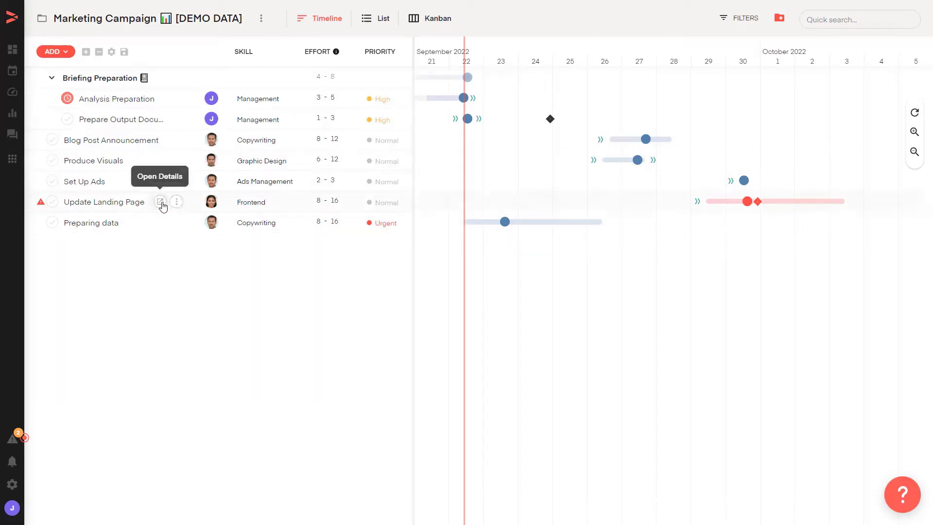
{"action": "left_click", "coordinate": [165, 203]}
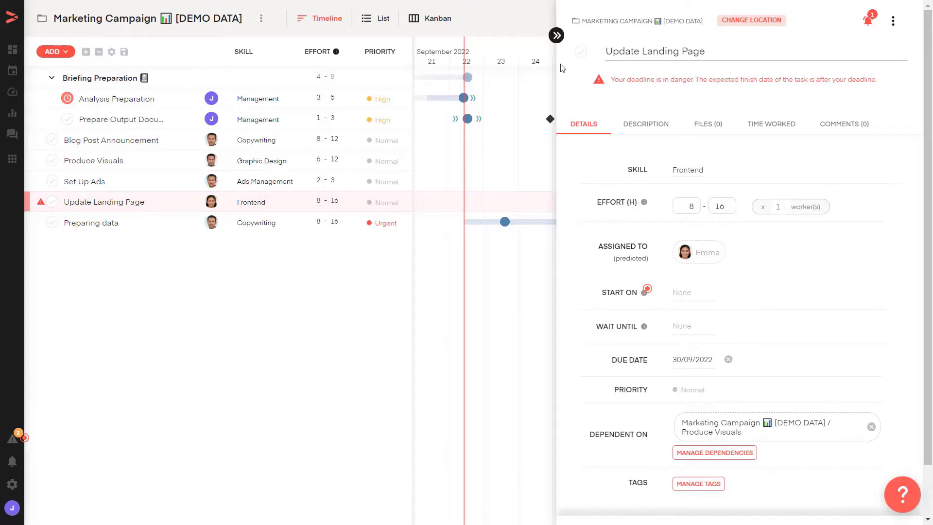
{"action": "left_click", "coordinate": [557, 36]}
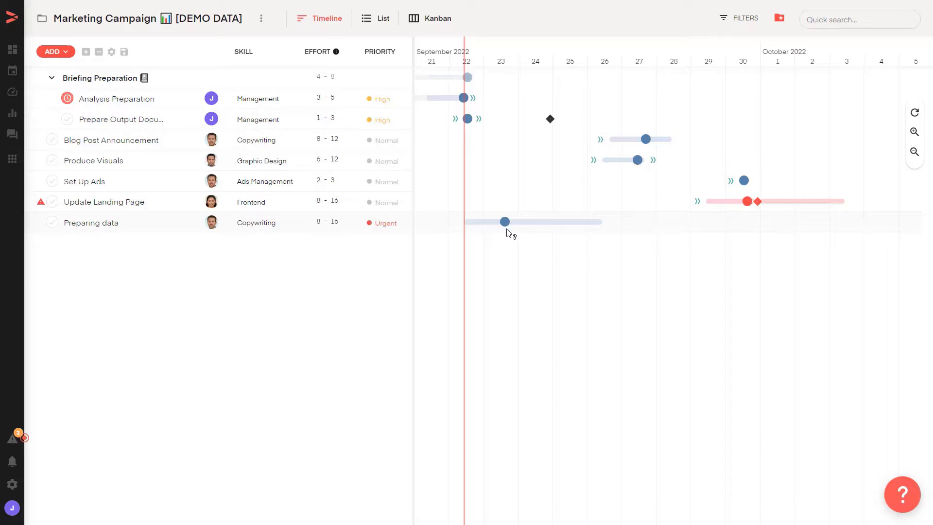
Open the Workload view and examine each team member's daily load across late September and early October 2022
{"action": "mouse_move", "coordinate": [507, 223]}
{"action": "mouse_move", "coordinate": [37, 84]}
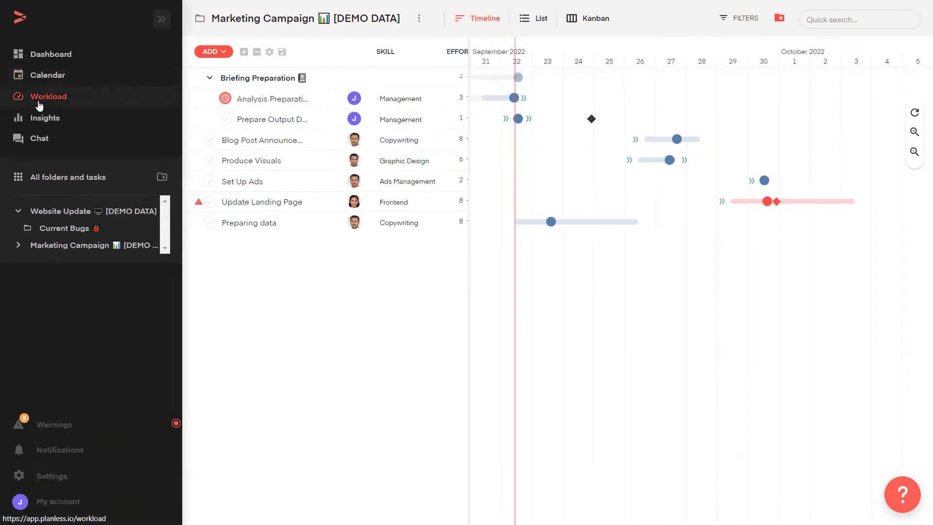
{"action": "left_click", "coordinate": [39, 100]}
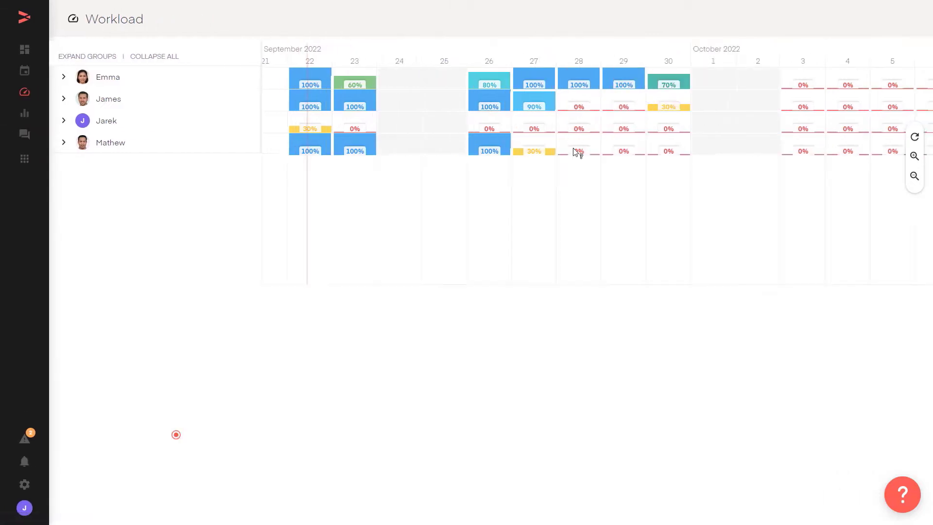
Open the Website Update project's timeline and check the due date of the Develop Frontend task
{"action": "mouse_move", "coordinate": [28, 109]}
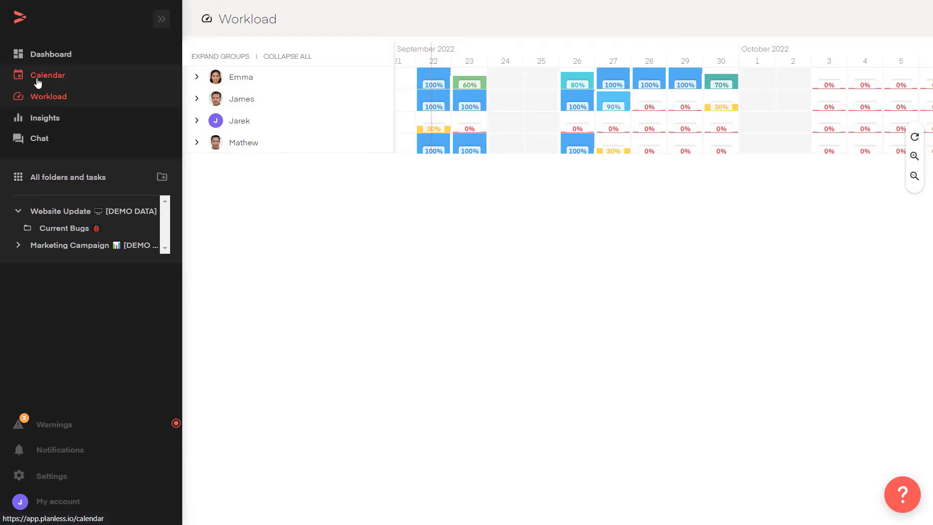
{"action": "left_click", "coordinate": [63, 211]}
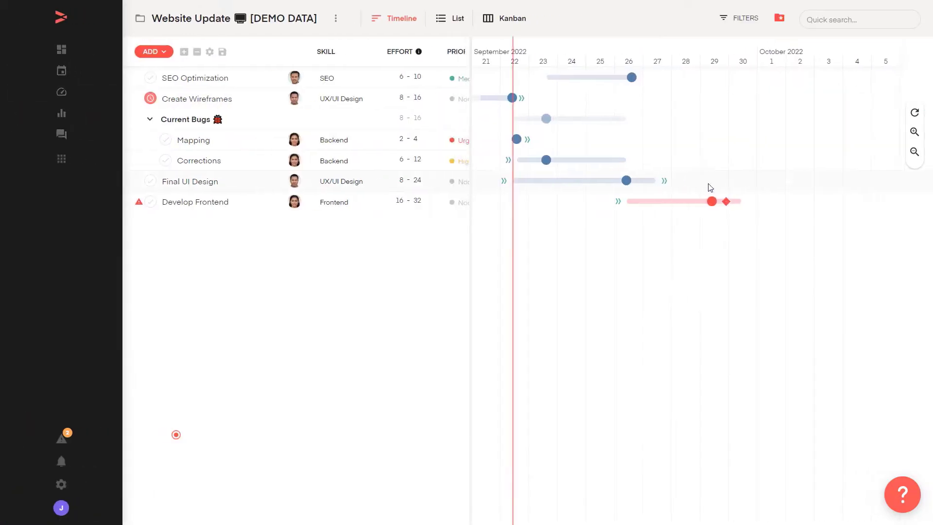
{"action": "mouse_move", "coordinate": [673, 206]}
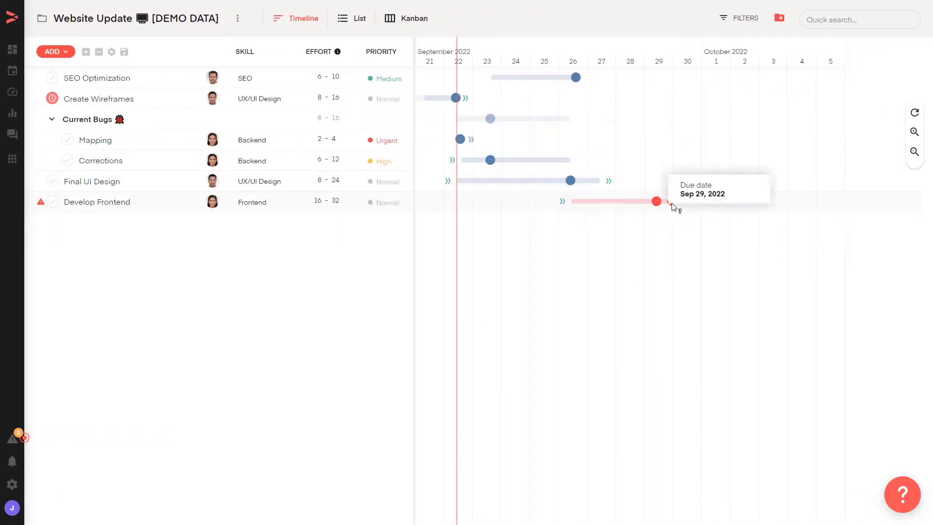